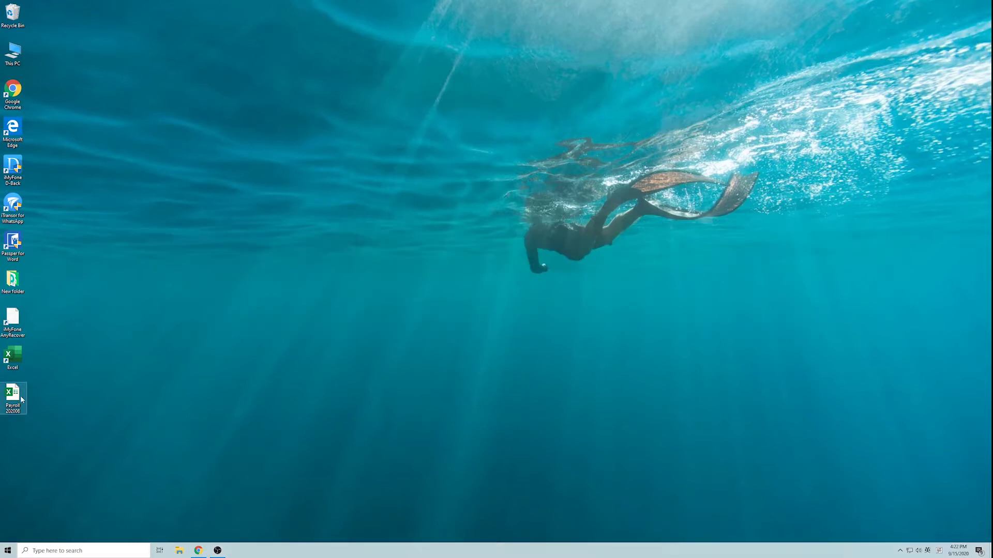
Step: Open Payroll 202008, reopen 'recover unsaved excel file' from Document Recovery, and save it
double_click(17, 400)
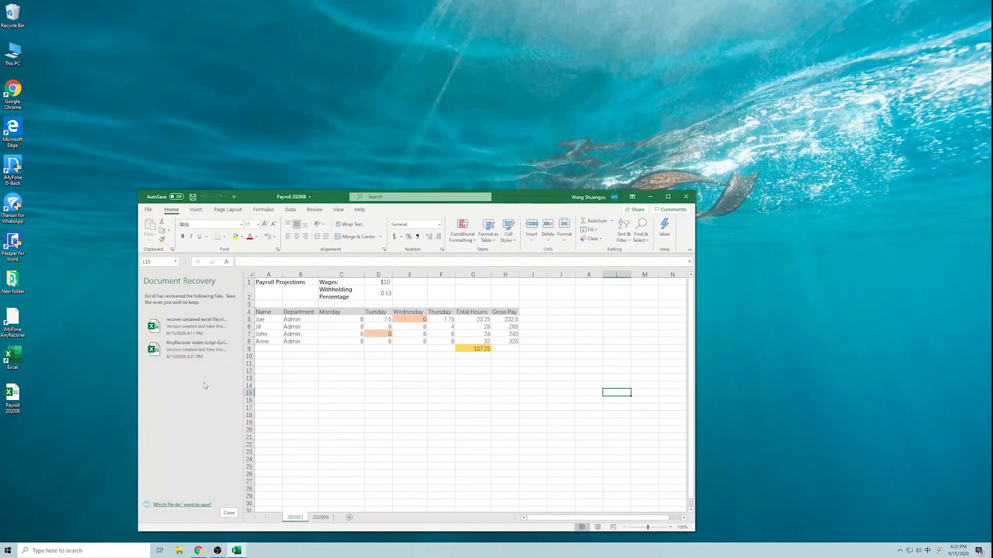
drag(507, 200, 559, 110)
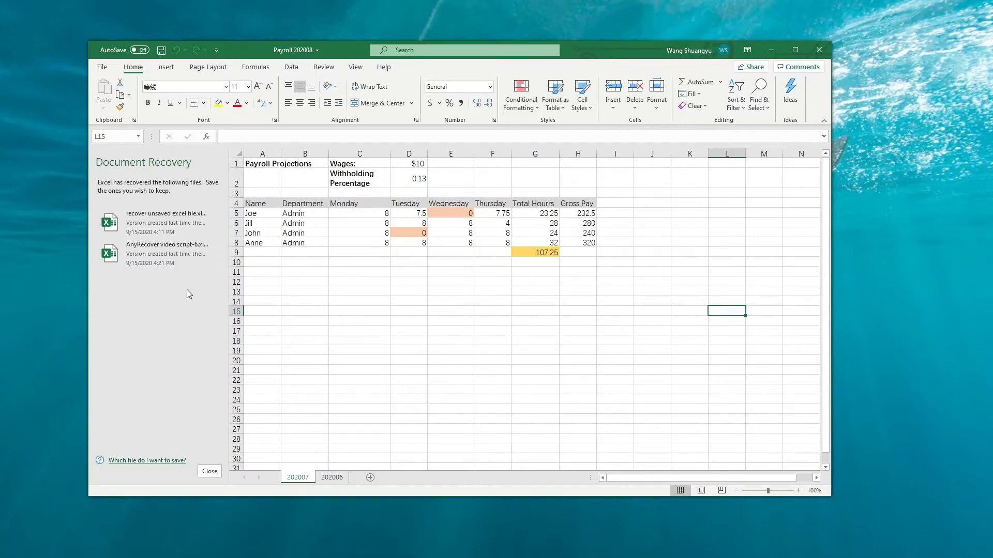
click(165, 227)
scroll(251, 296, up, 9)
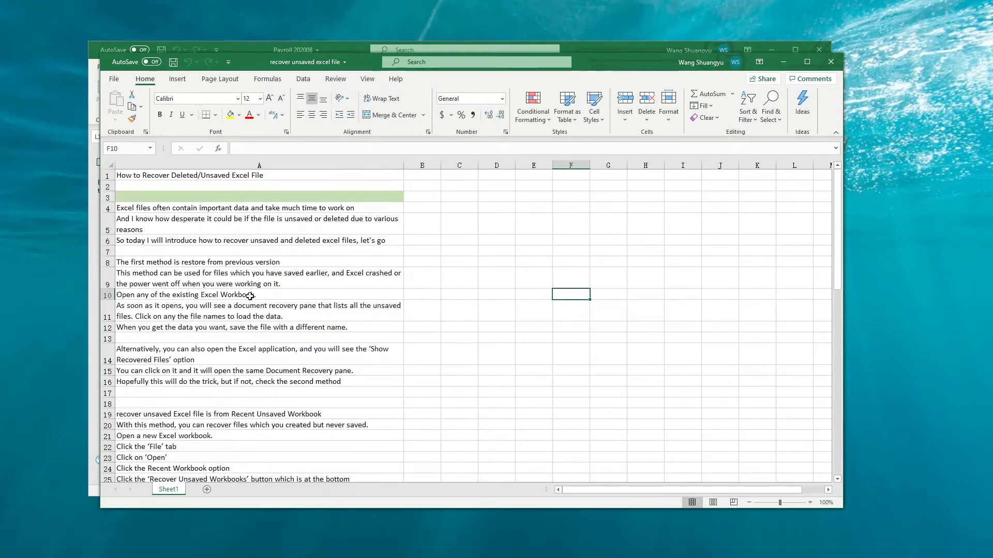
key(ctrl+s)
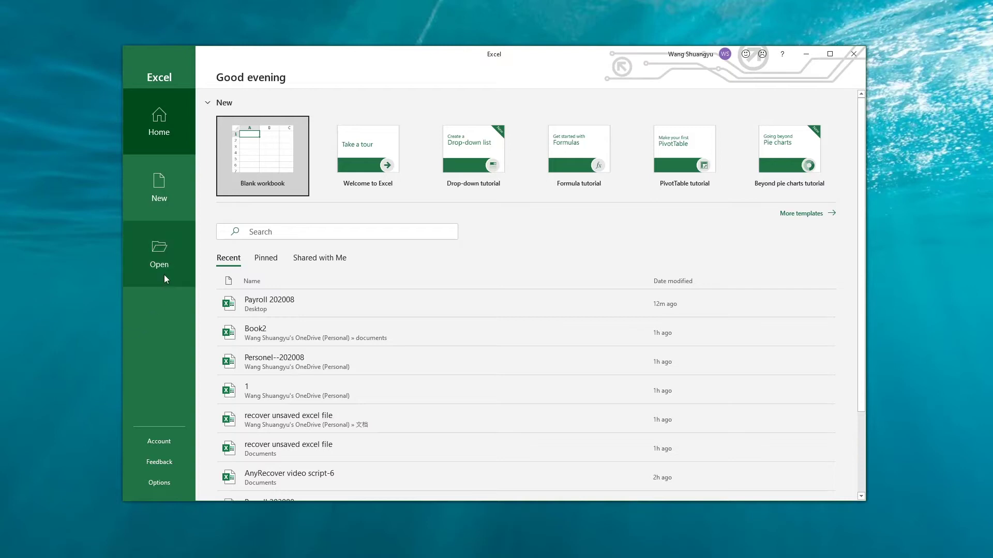
Step: Open the unsaved workbook 'AnyRecover video script-6' from the Recover Unsaved Workbooks folder
click(165, 255)
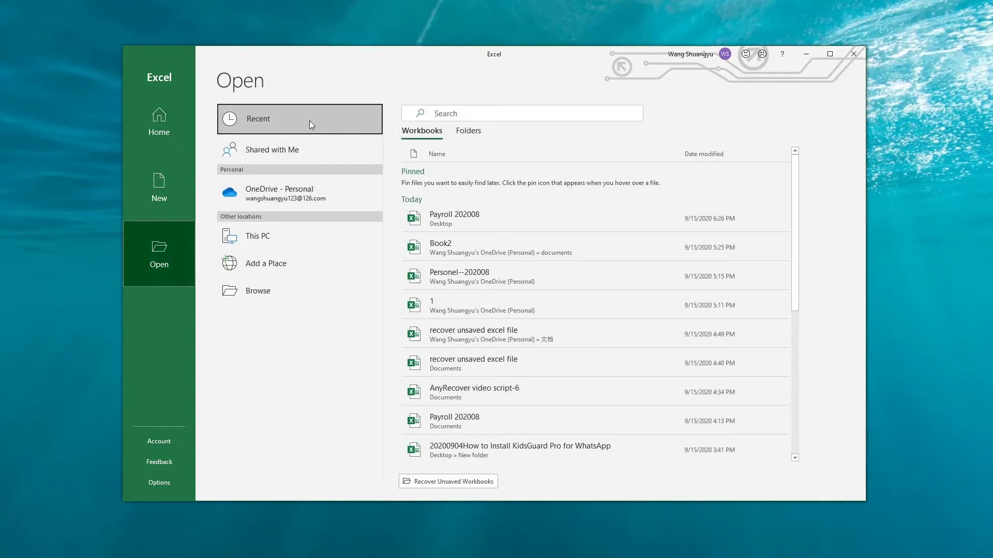
scroll(492, 417, down, 1)
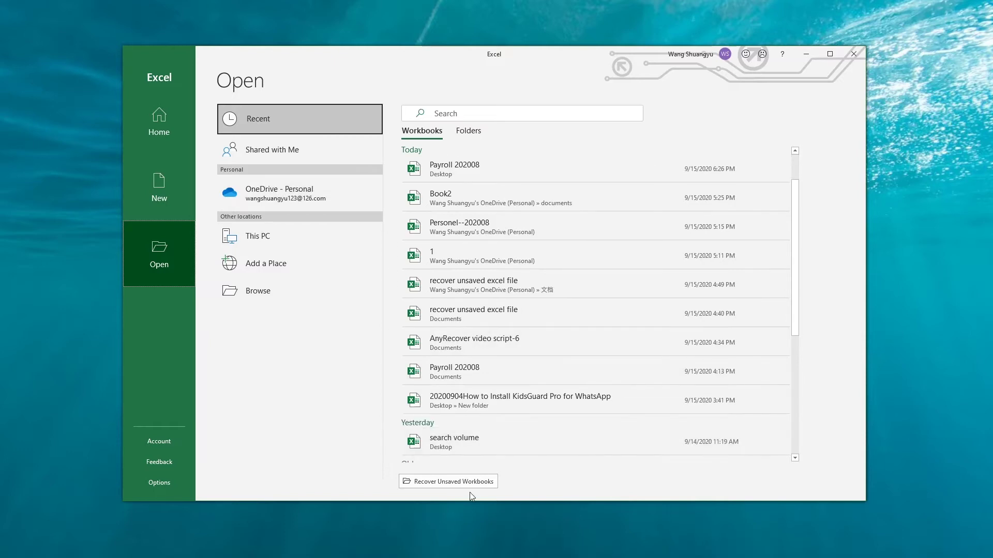
click(471, 483)
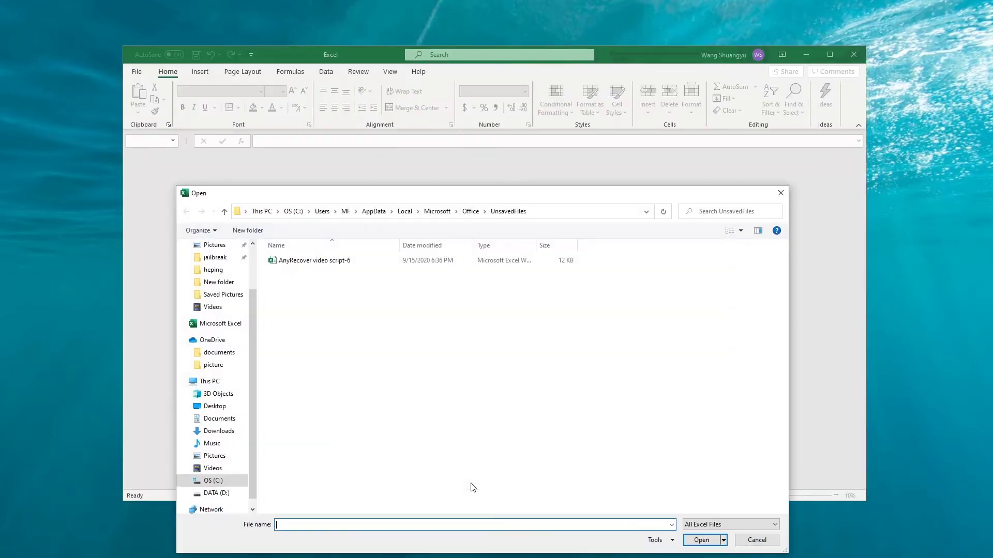
click(349, 261)
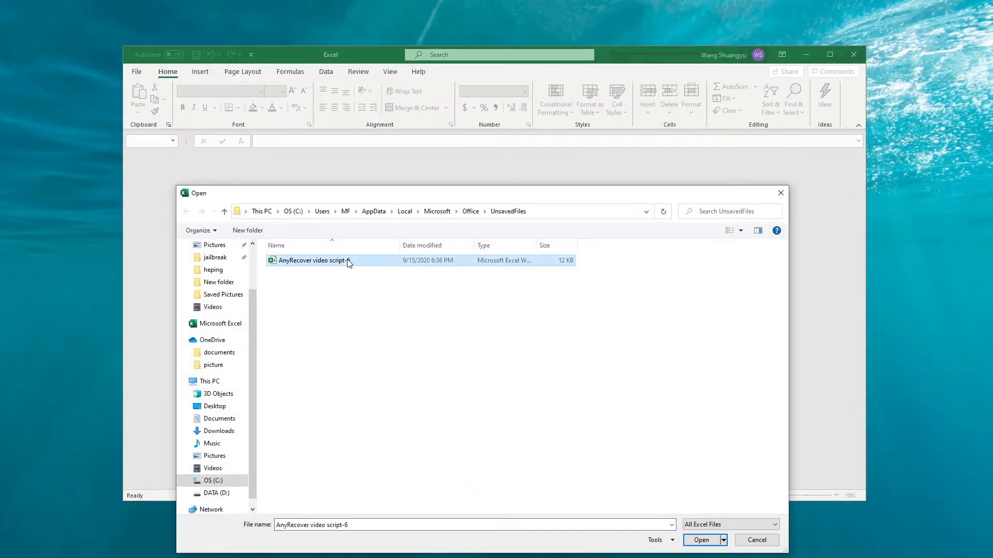
right_click(349, 262)
click(375, 283)
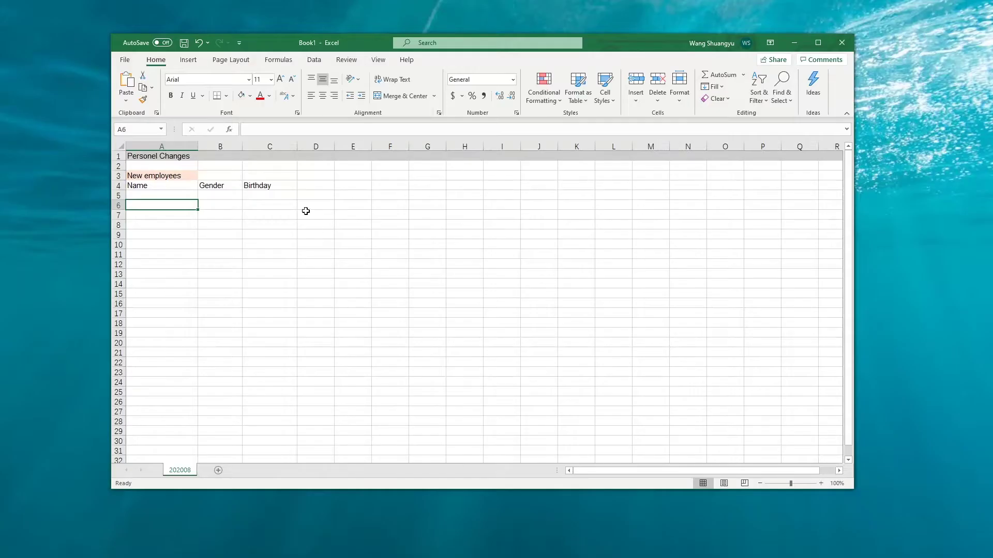
Step: Begin Save As for the workbook, browsing to This PC
click(128, 62)
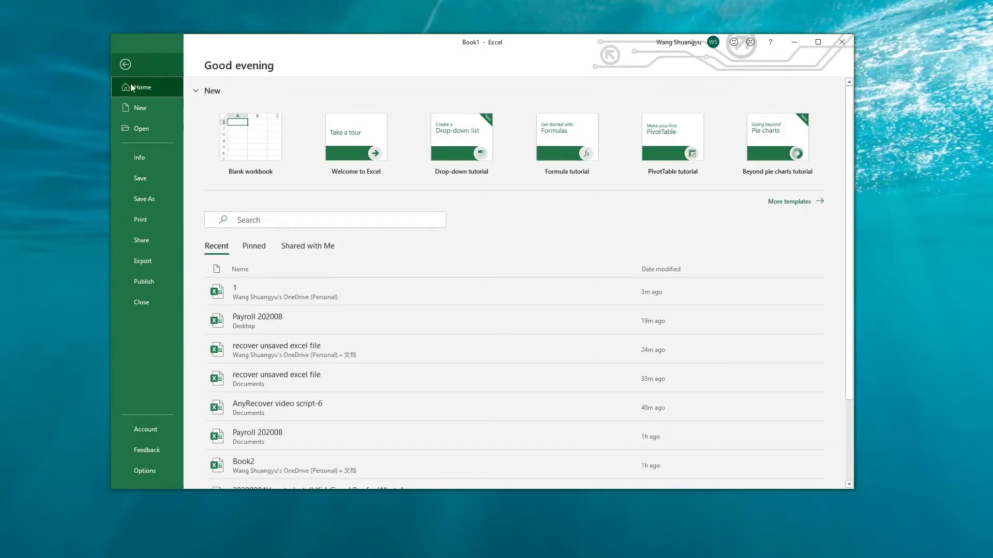
click(147, 182)
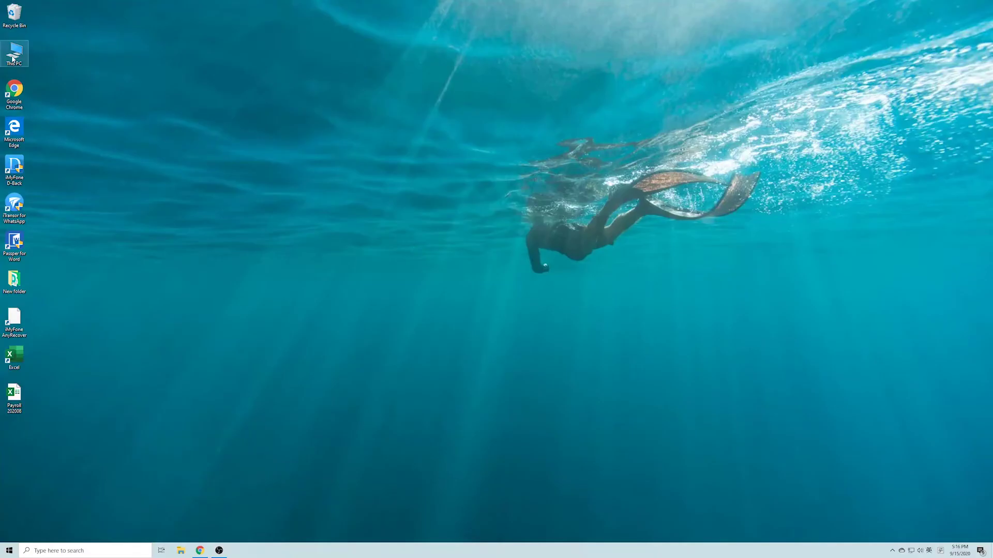
double_click(13, 59)
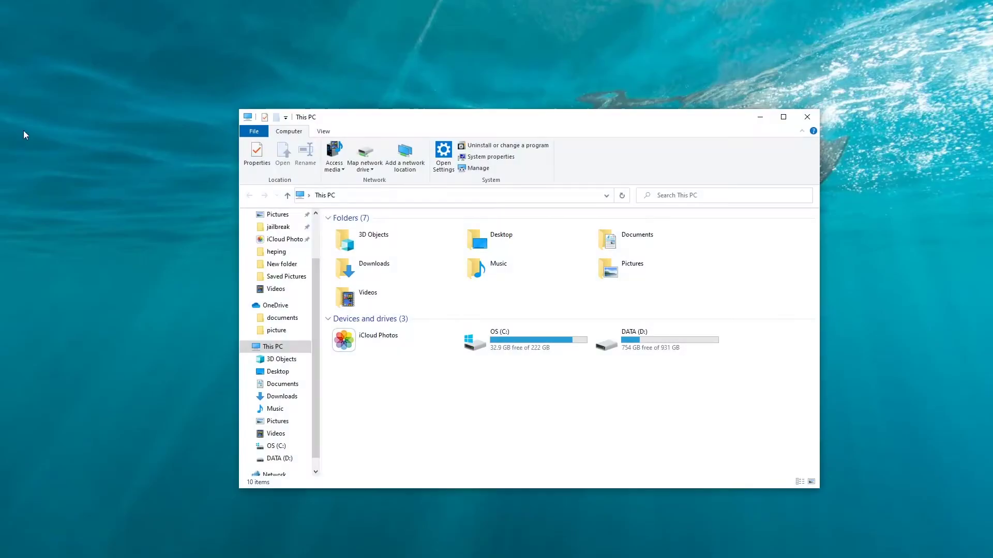
Step: Show Book2's version history in OneDrive documents and the restore options for its 9.7 KB version
click(279, 320)
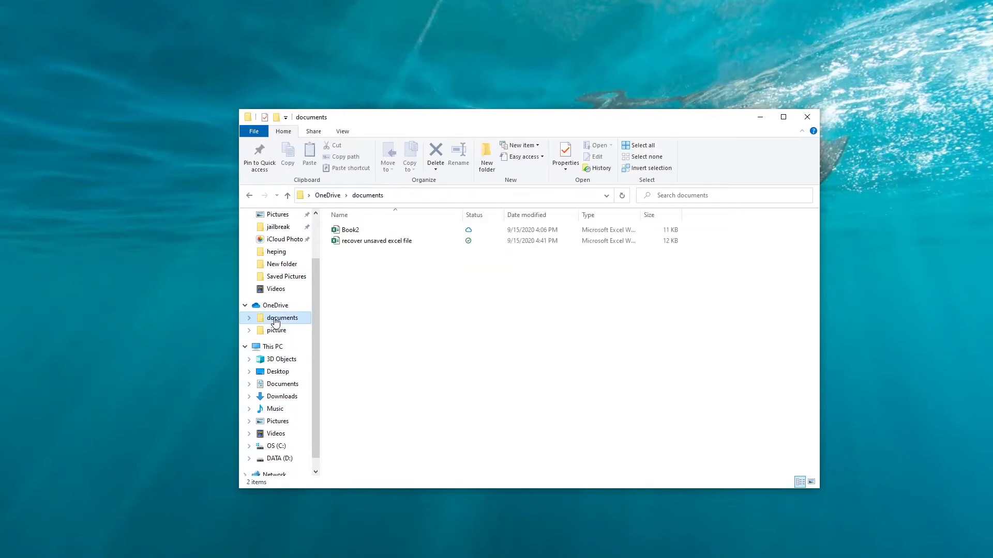
click(406, 232)
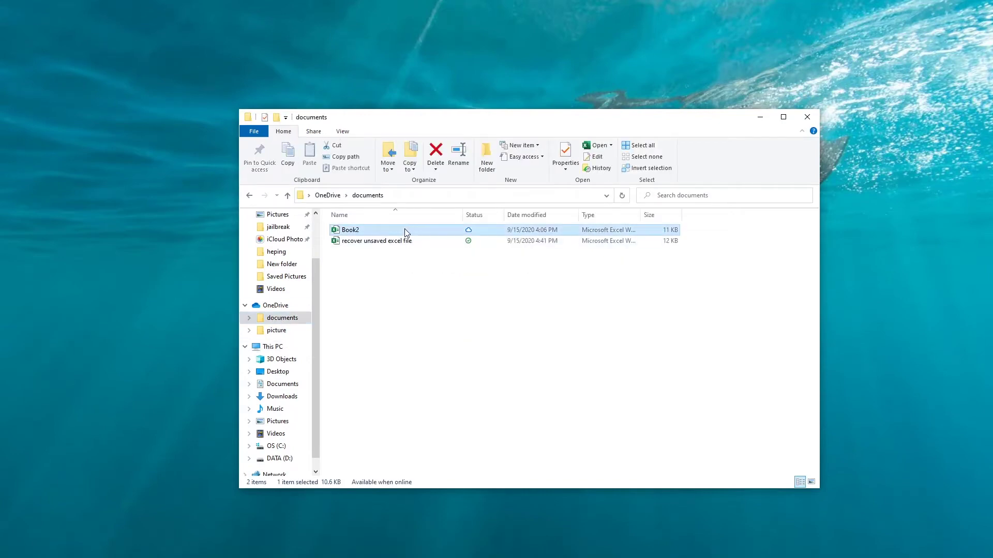
right_click(383, 232)
click(434, 300)
mouse_move(475, 269)
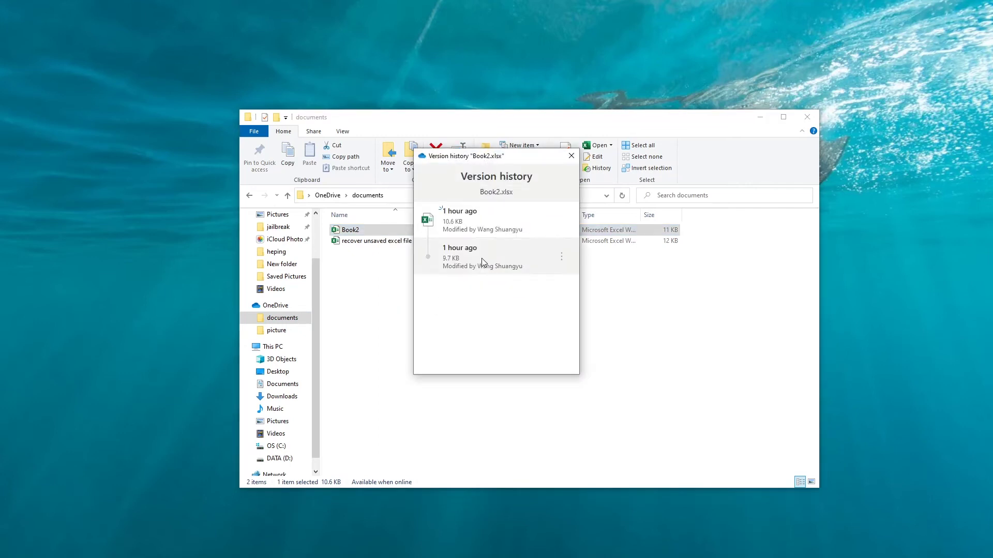
click(561, 256)
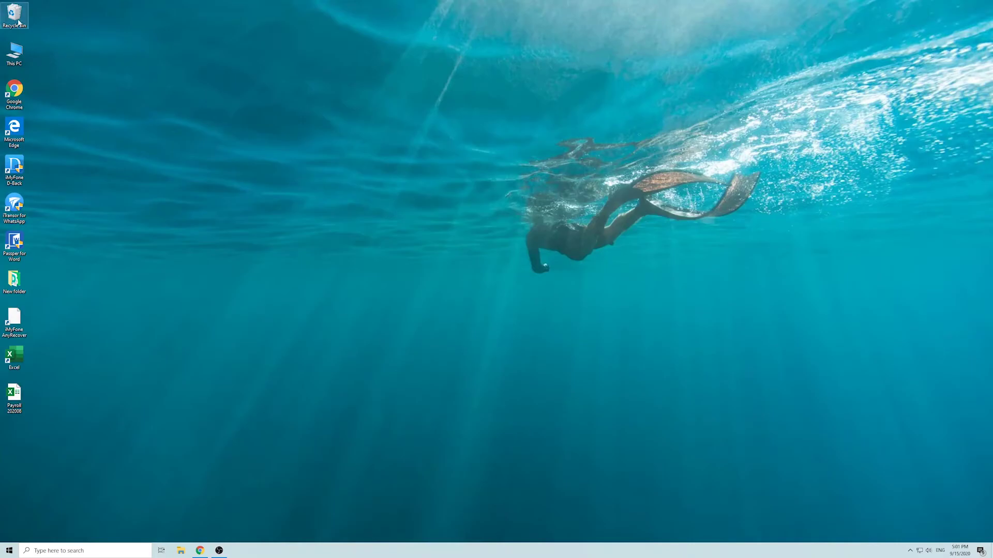
Step: Restore 'recover unsaved excel file' from the Recycle Bin to its original location
scroll(434, 304, down, 1)
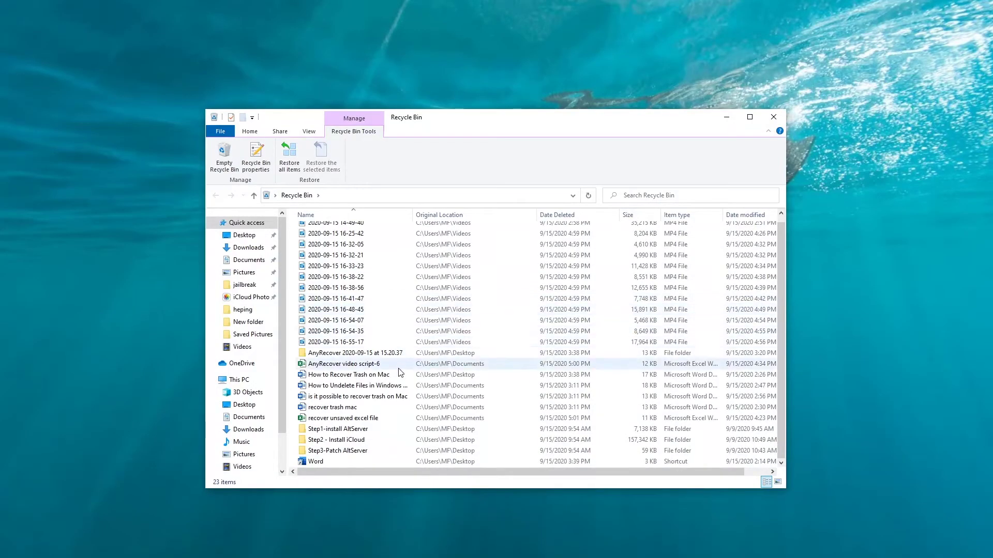
click(376, 420)
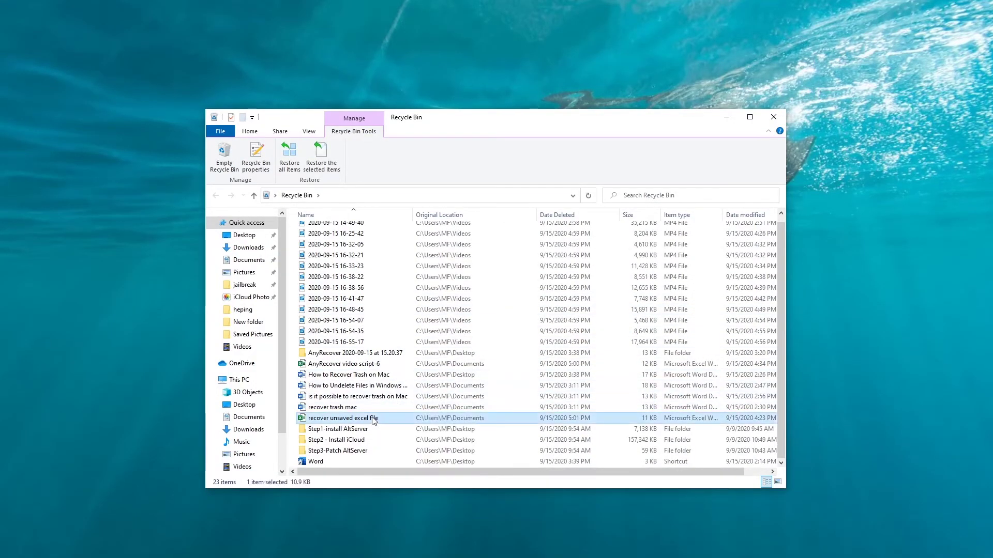
right_click(373, 418)
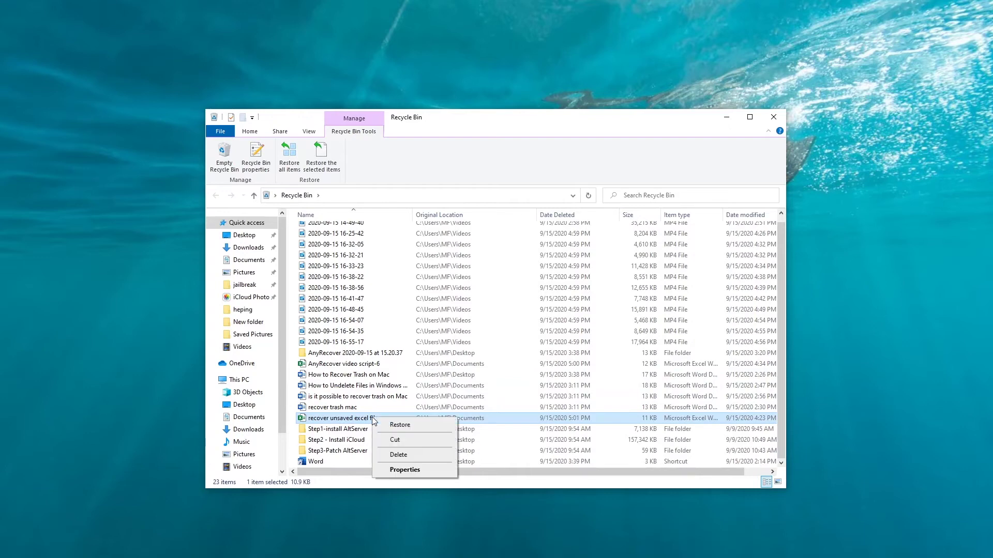
click(397, 424)
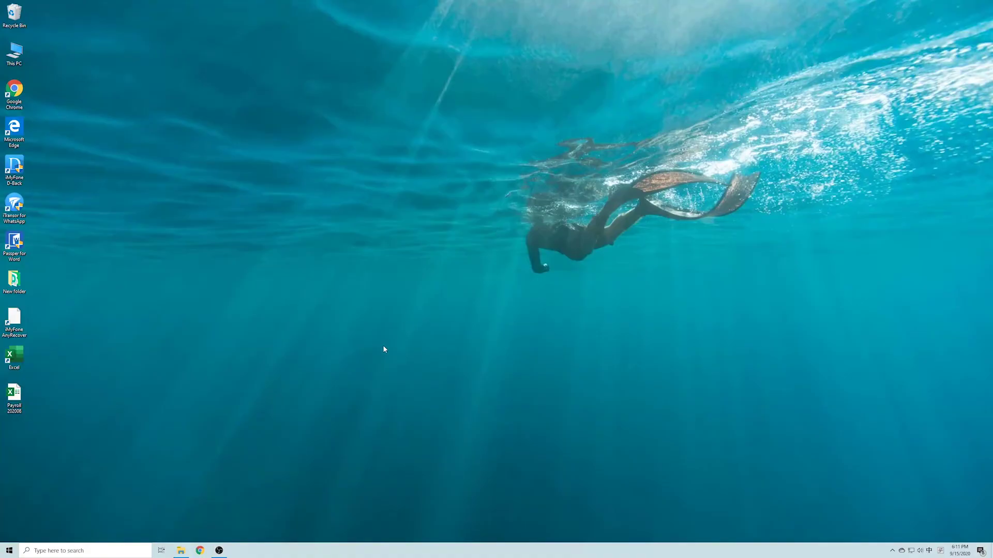
Step: Launch iMyFone AnyRecover and scan My Document, finding 953 missing files
click(11, 322)
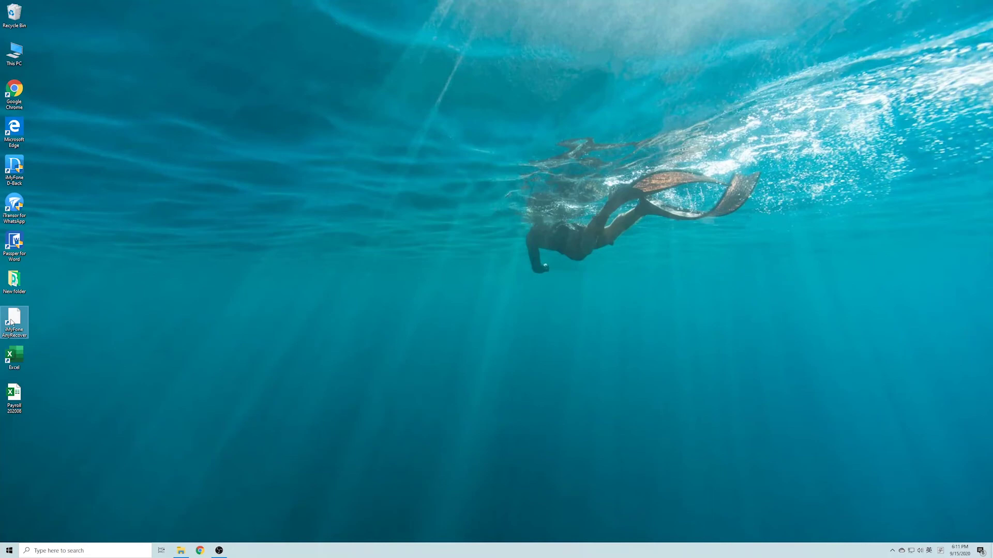
double_click(12, 321)
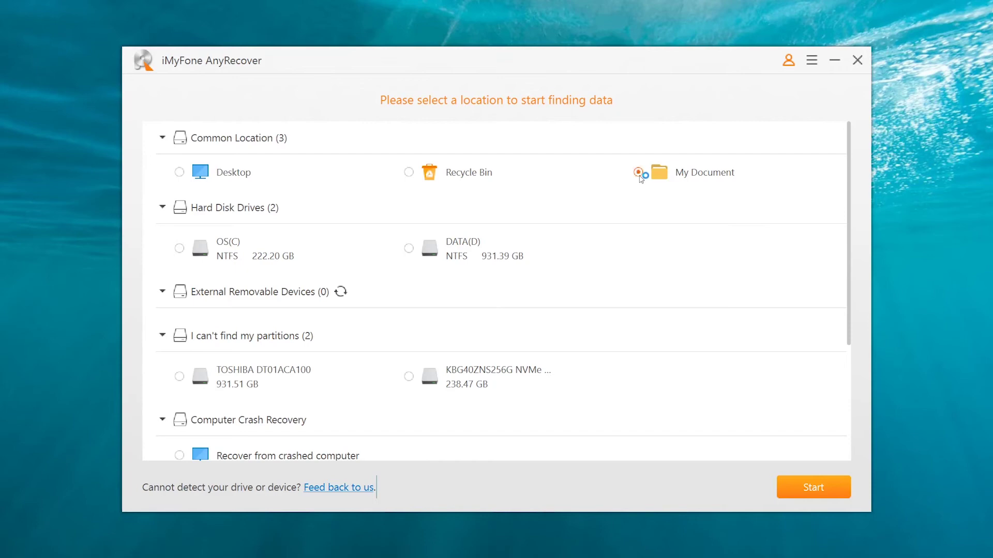
click(816, 488)
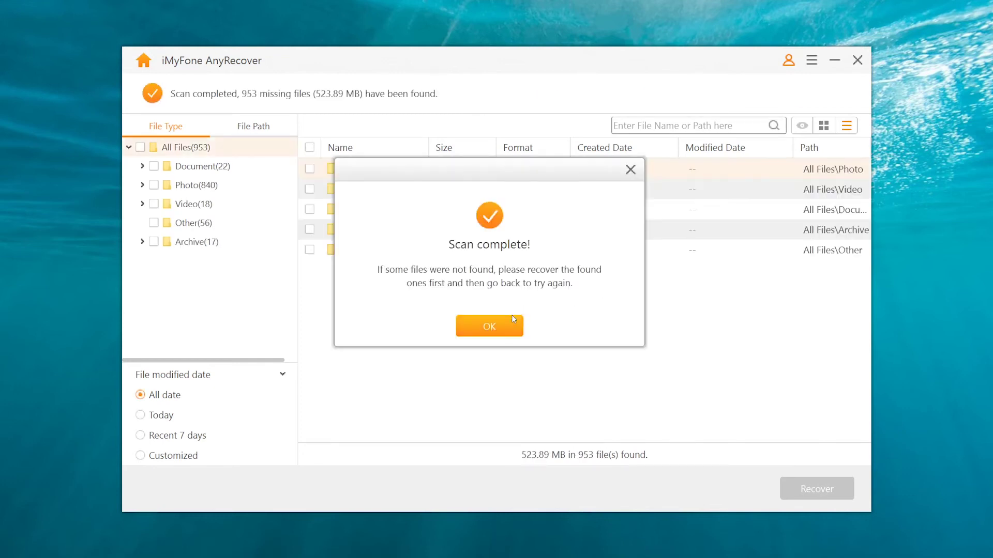
Step: Preview 'recover unsaved excel file' among the found Document > XLSX files
click(493, 327)
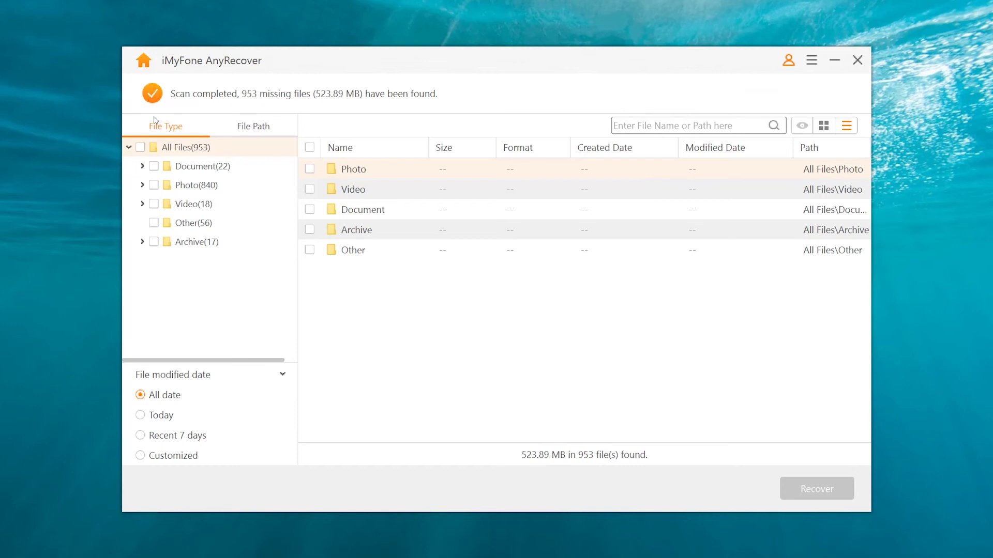
click(143, 166)
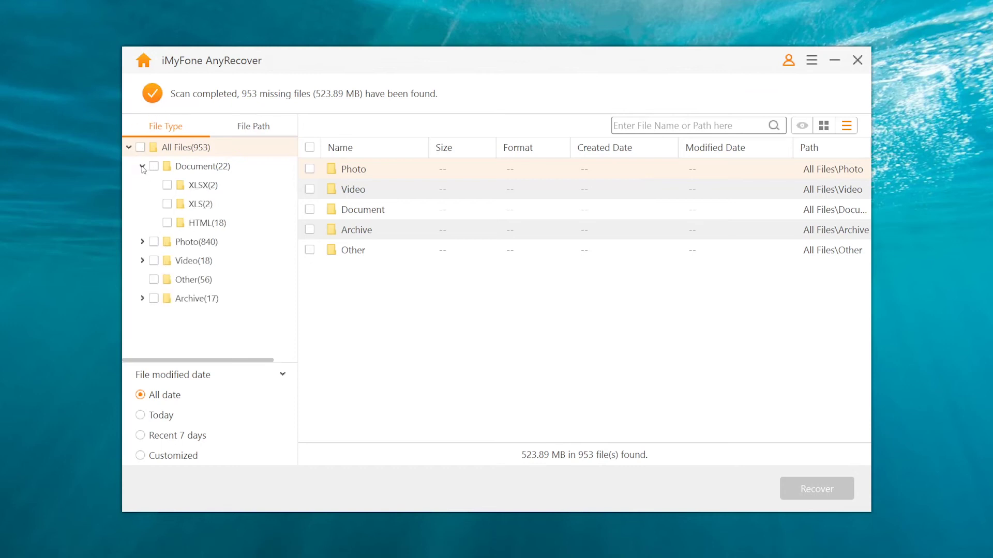
click(198, 187)
double_click(386, 193)
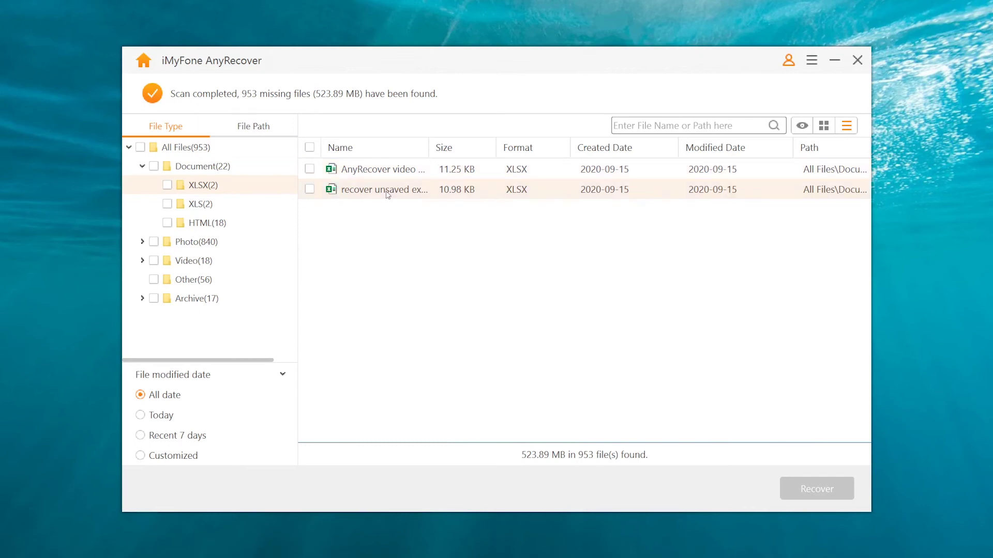
scroll(479, 327, right, 3)
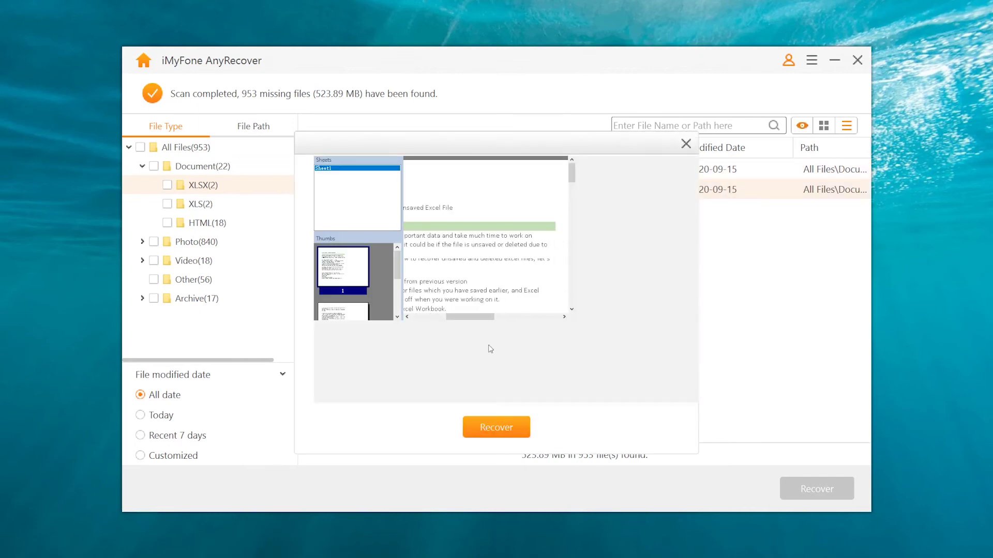
Step: Recover the previewed workbook to a new AnyRecover folder on the Desktop
click(498, 428)
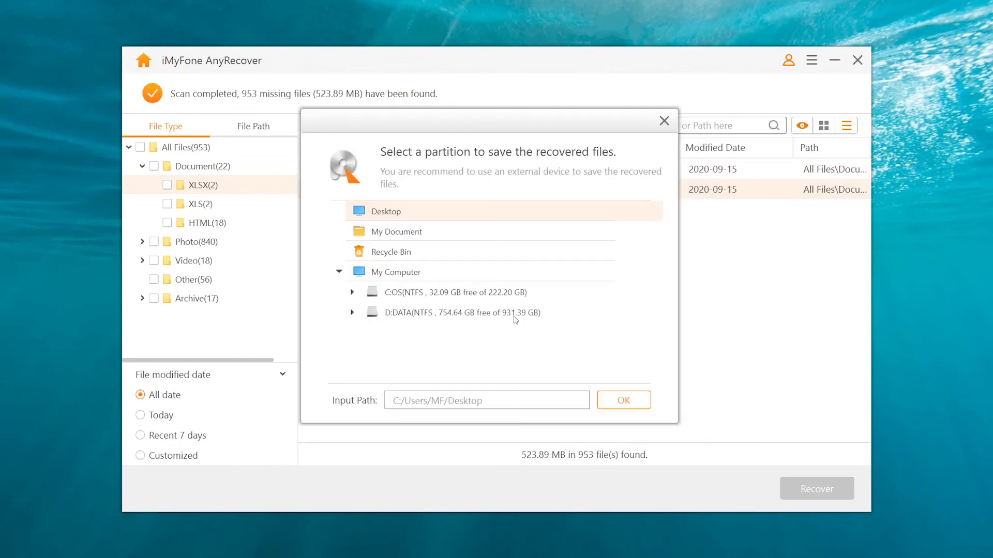
click(624, 402)
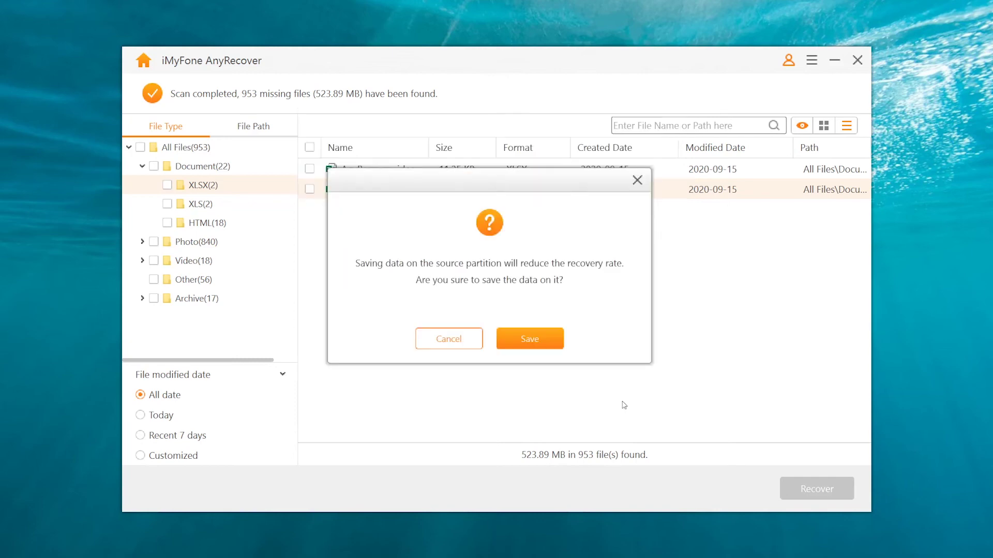
click(535, 339)
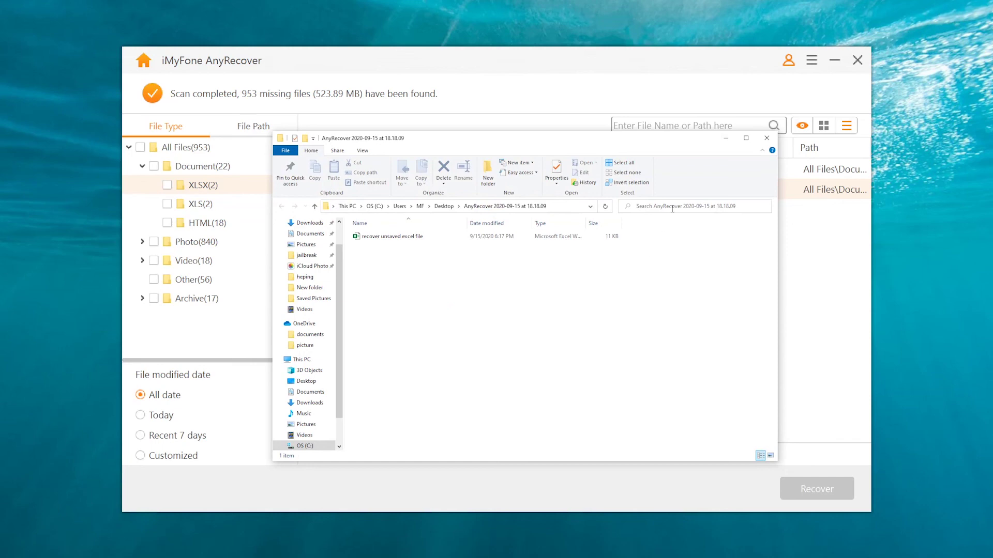
click(726, 138)
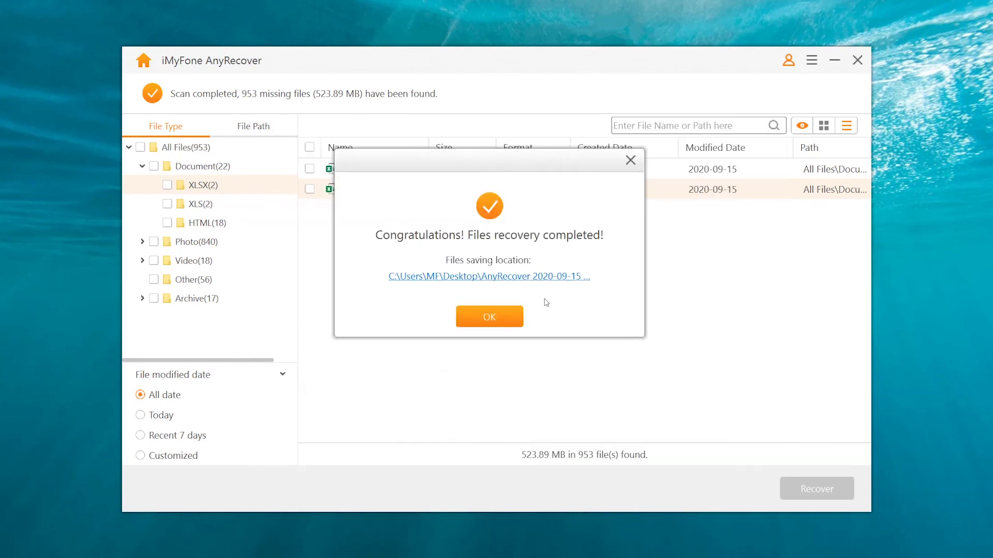